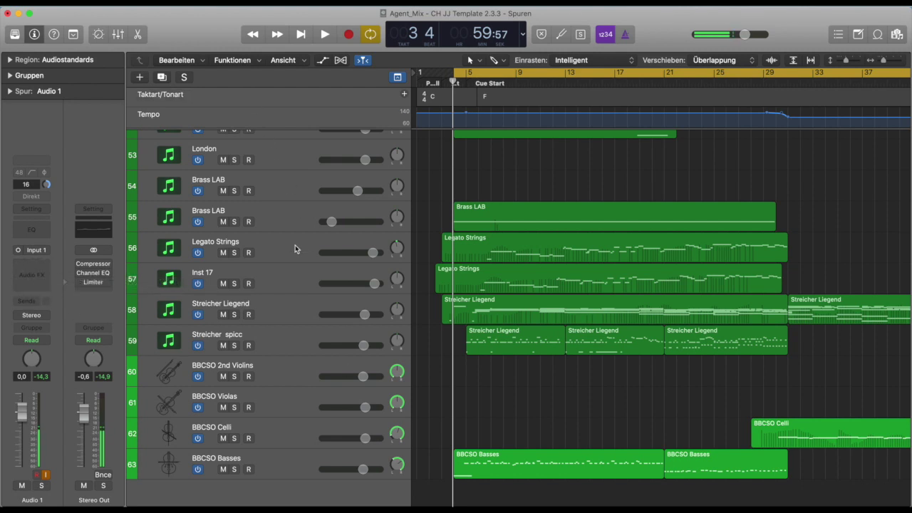
scroll(293, 242, up, 3)
scroll(293, 246, down, 3)
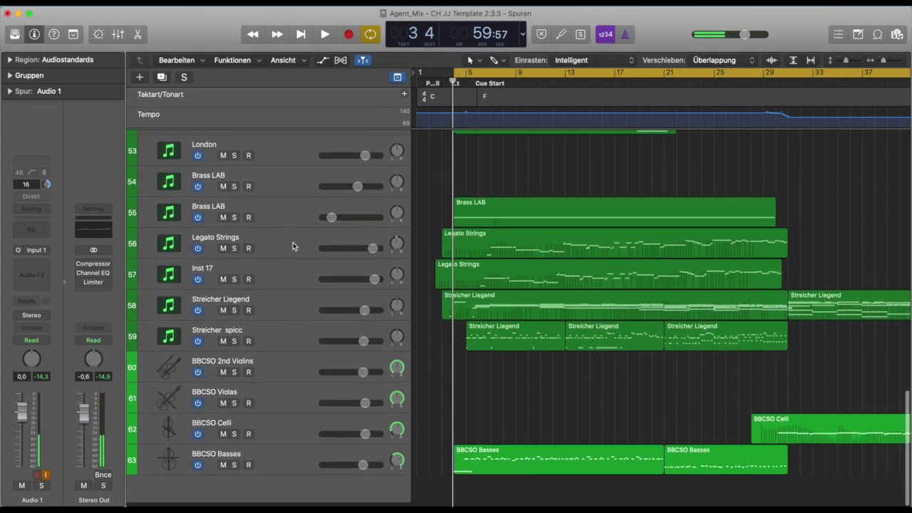
click(36, 302)
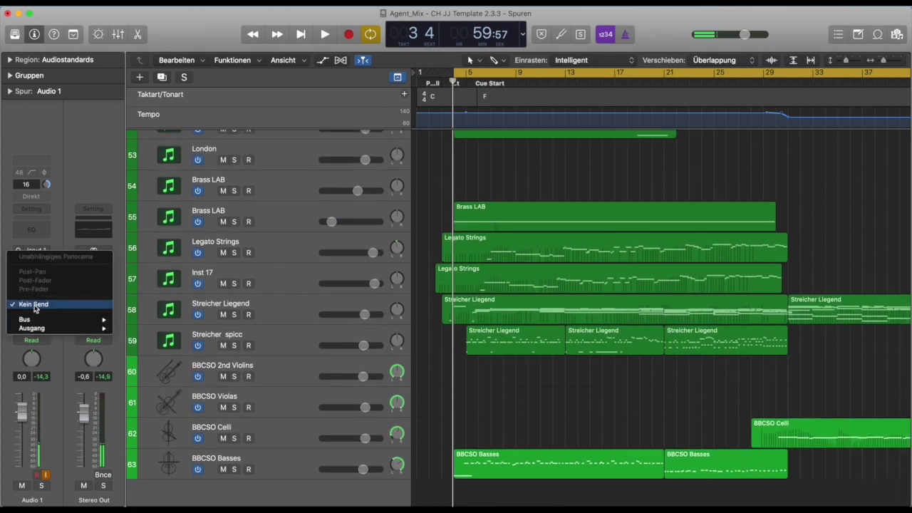
mouse_move(37, 322)
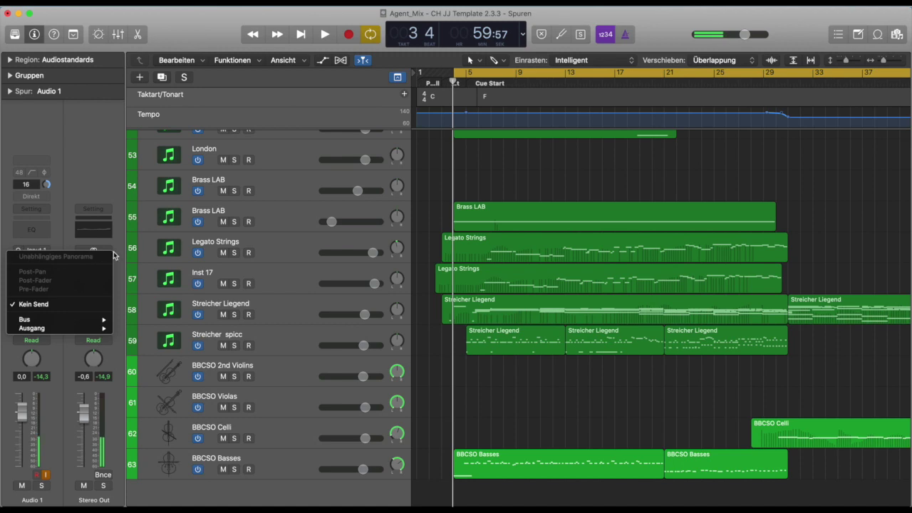
click(120, 248)
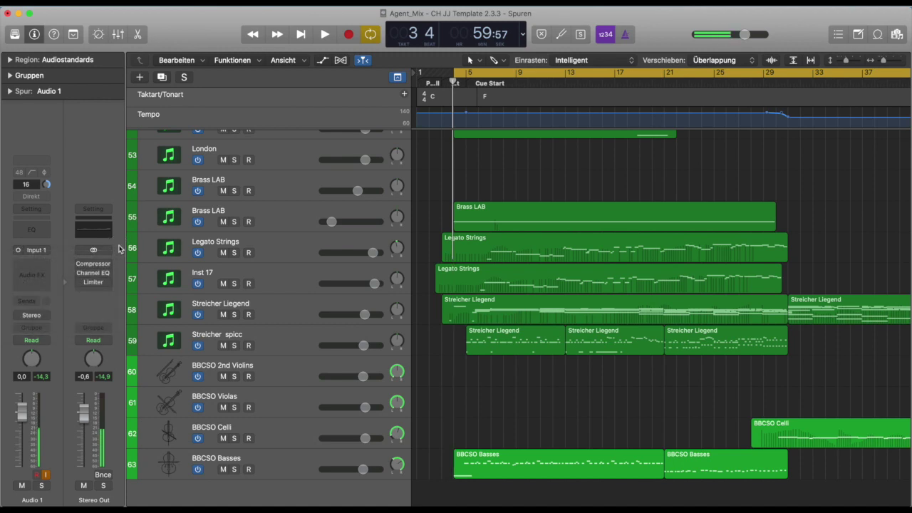
- Show the mixer's aux channels and add a send from Audio 1 to Bus 17
key(x)
scroll(612, 392, right, 20)
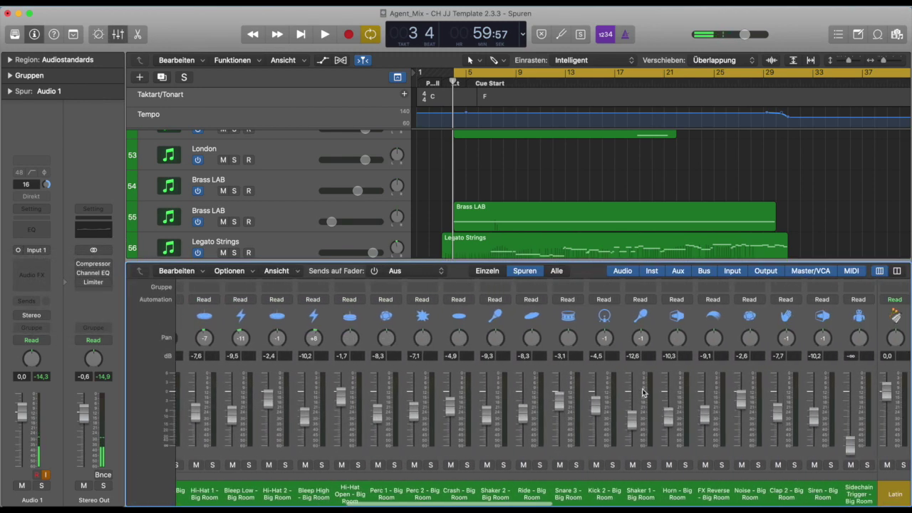
scroll(639, 390, right, 15)
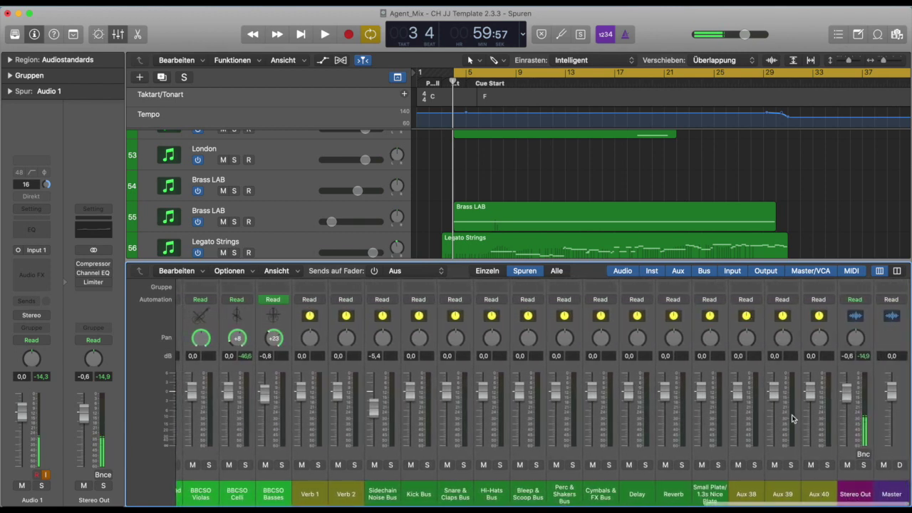
click(33, 302)
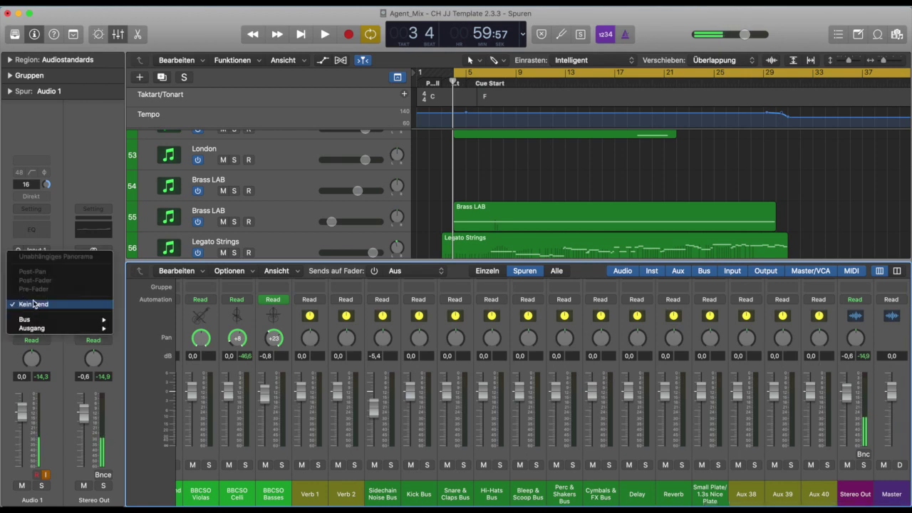
mouse_move(77, 320)
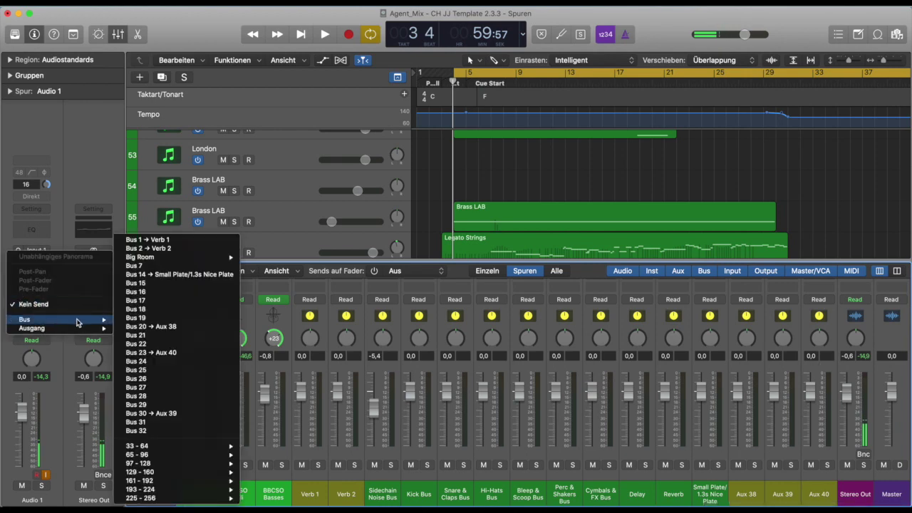
click(137, 300)
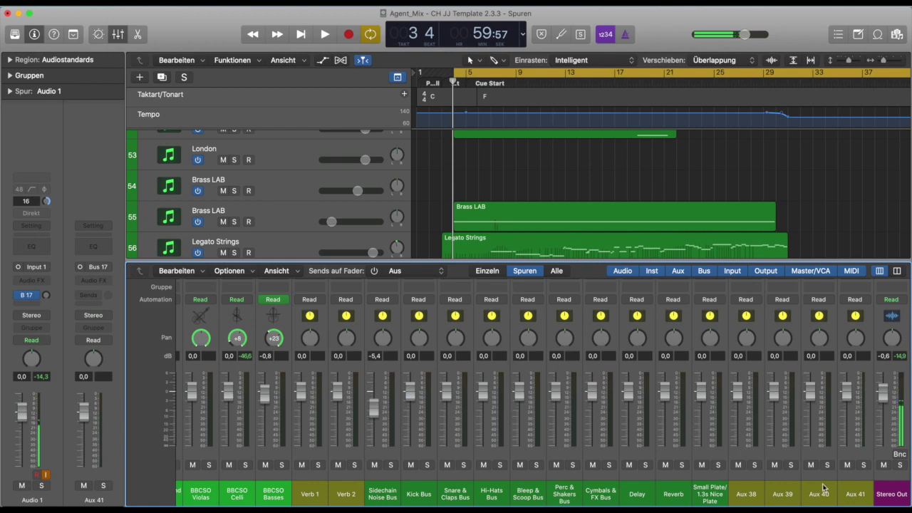
- Insert a mono Compressor as the first audio effect on the aux channel fed by Bus 17
scroll(858, 315, up, 5)
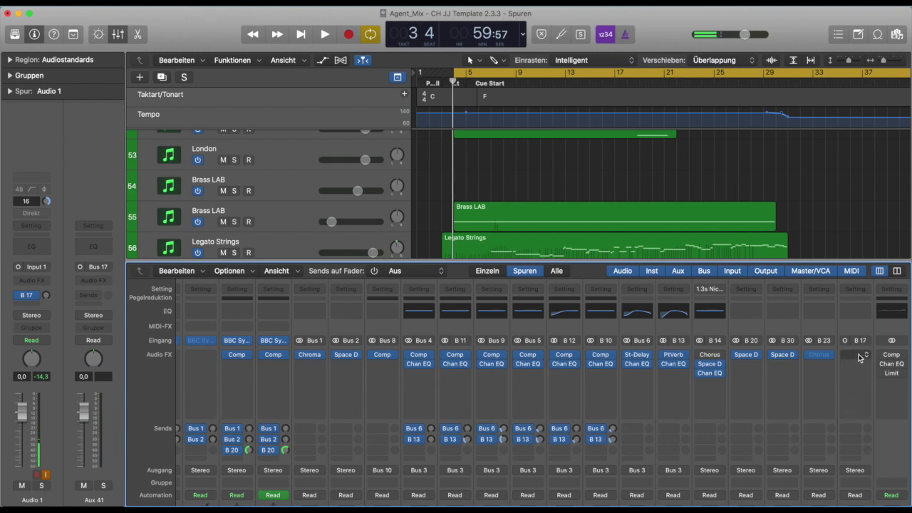
click(862, 355)
mouse_move(851, 383)
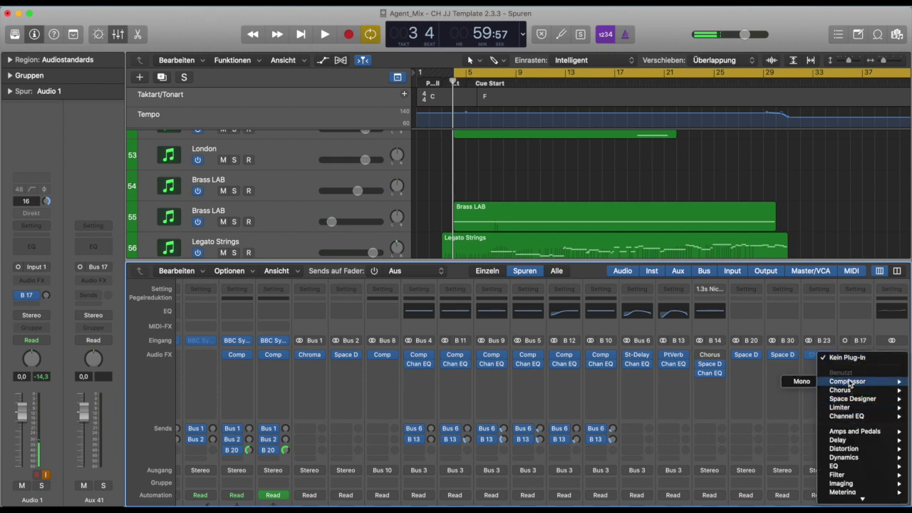
click(801, 381)
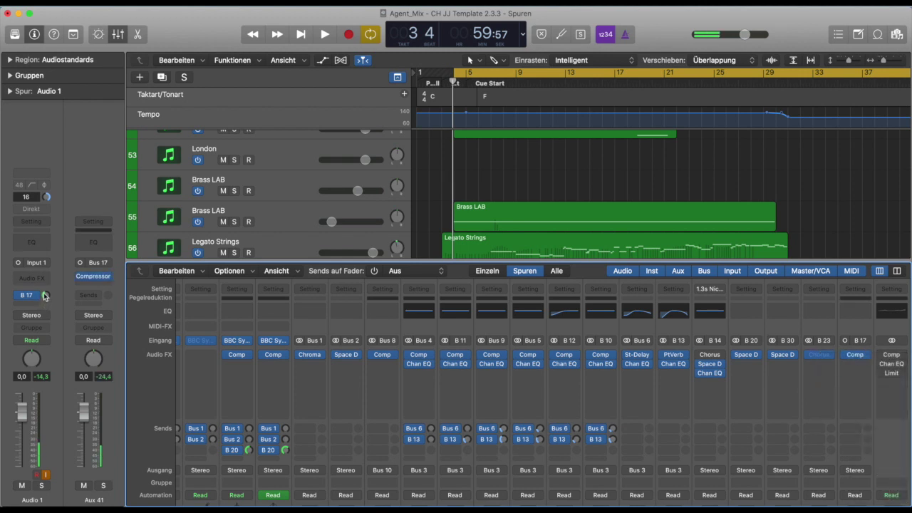
- Raise Audio 1's send level to Bus 17 and hide the mixer
drag(45, 295, 38, 269)
key(x)
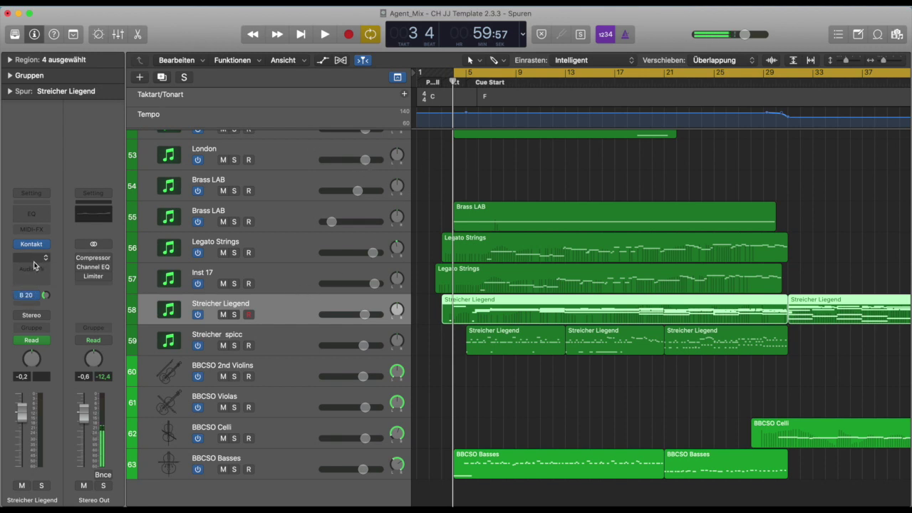
- Insert a Compressor on the Streicher Liegend track and close its plug-in window
click(276, 285)
click(275, 309)
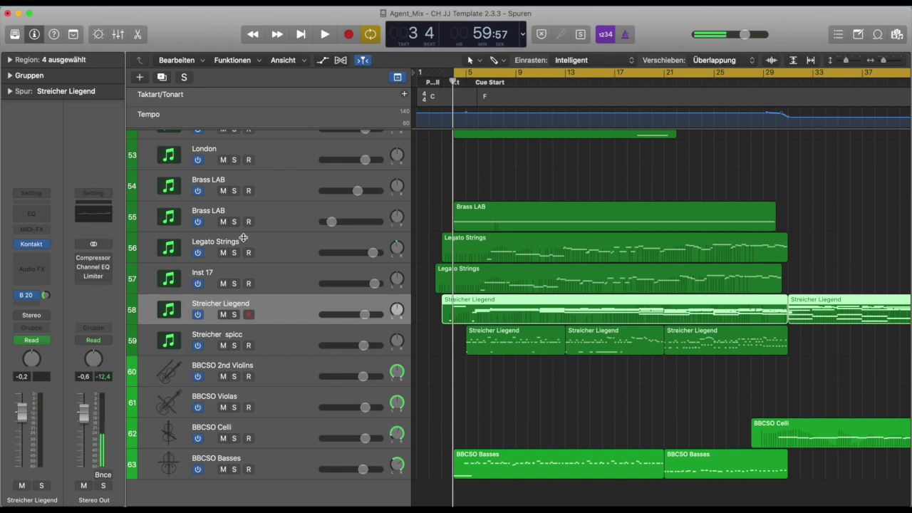
click(45, 260)
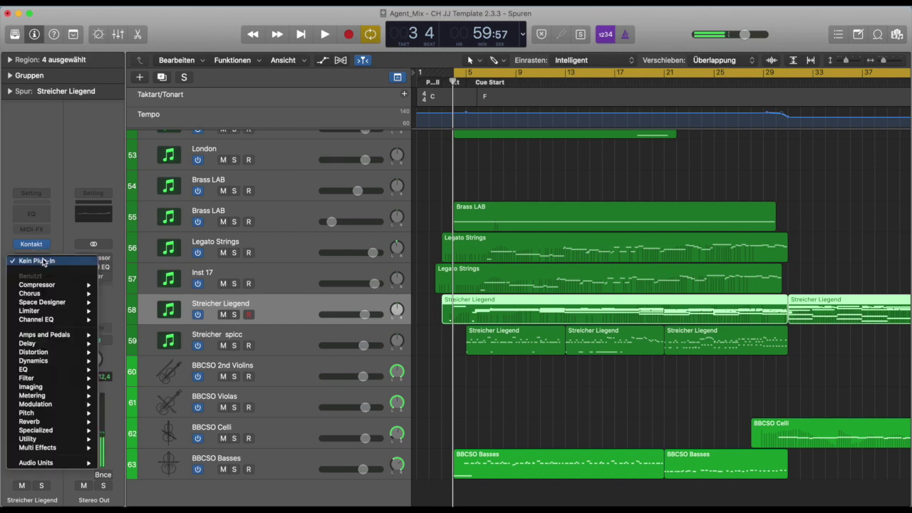
click(49, 287)
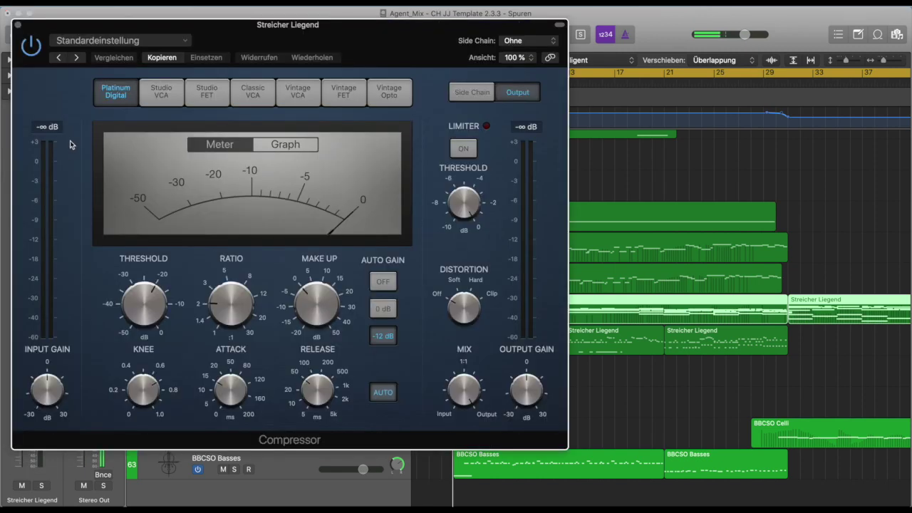
click(18, 25)
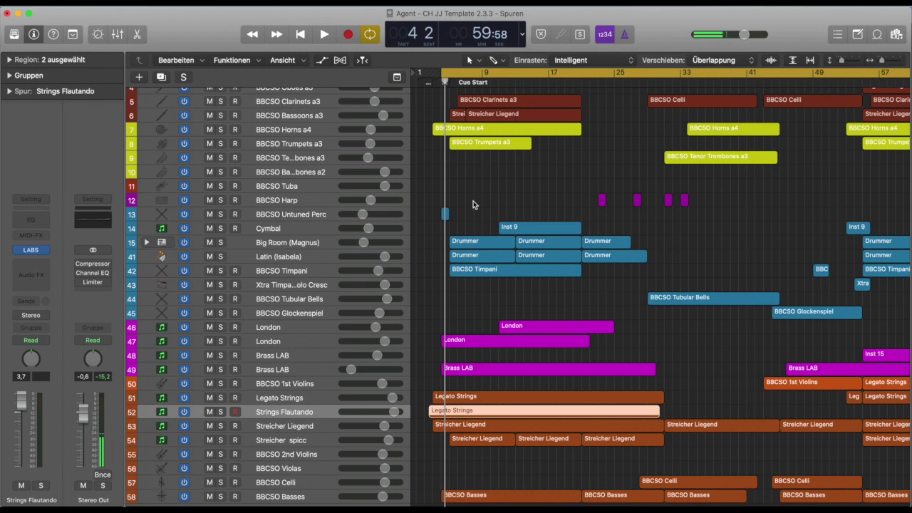
- Play the arrangement of the Agent project from bar 4 and stop at bar 12
key(space)
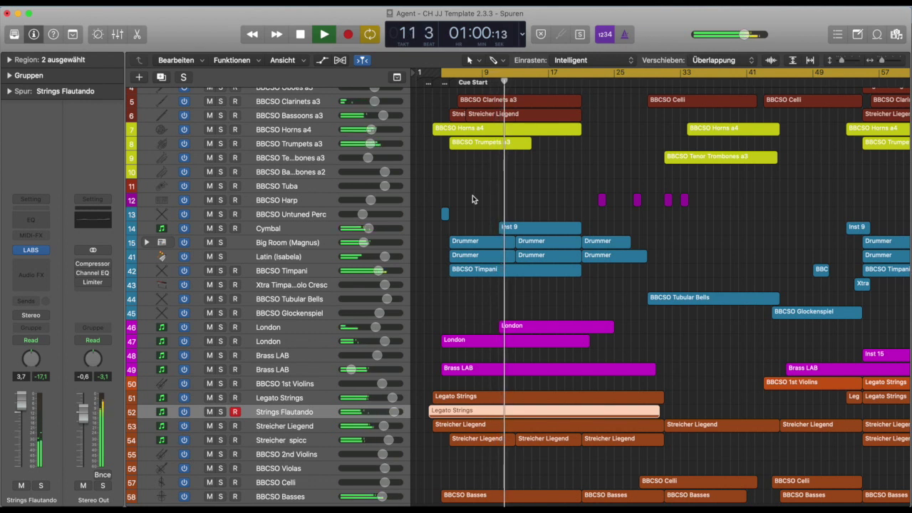
key(space)
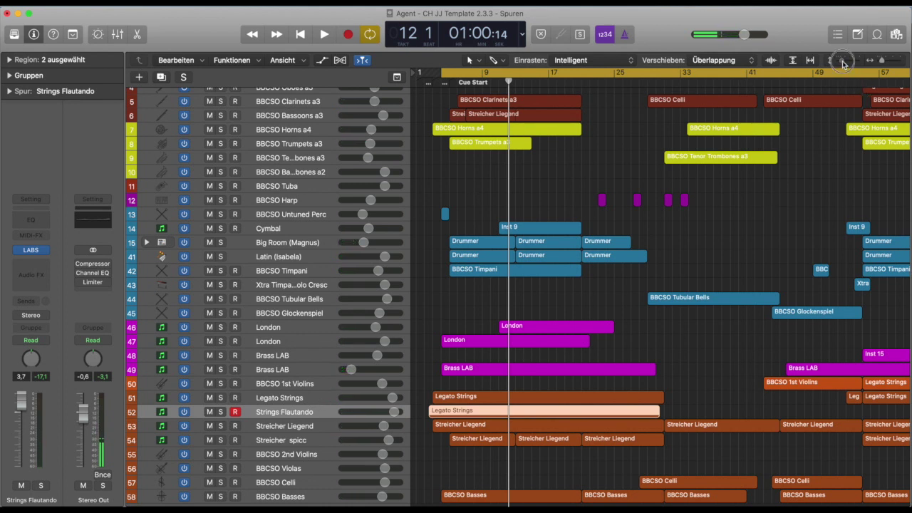
- Insert a stereo Compressor from the Dynamics category on the Streicher Liegend track and close its plug-in window
drag(842, 62, 839, 62)
scroll(732, 214, down, 5)
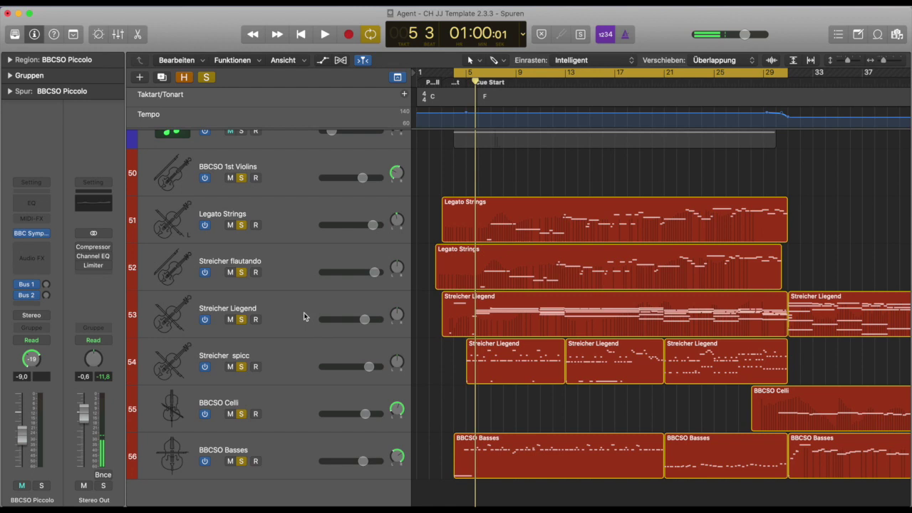
click(292, 307)
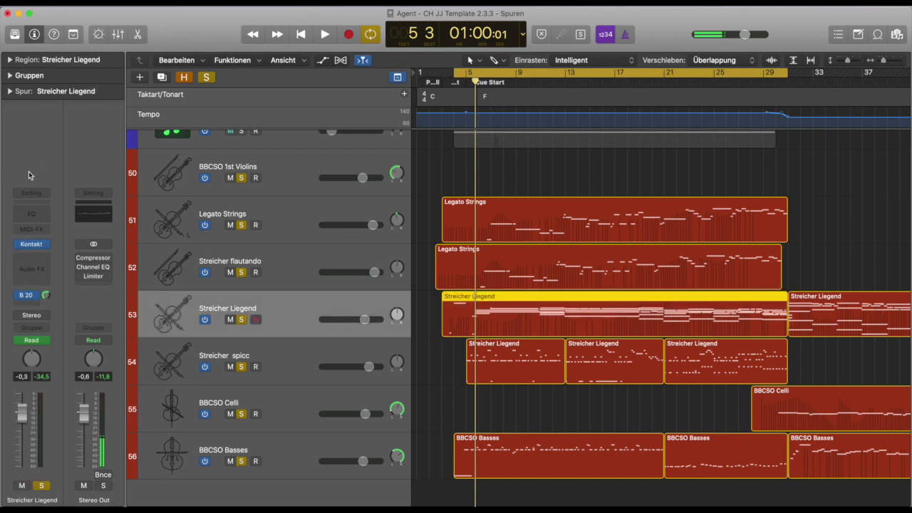
click(29, 261)
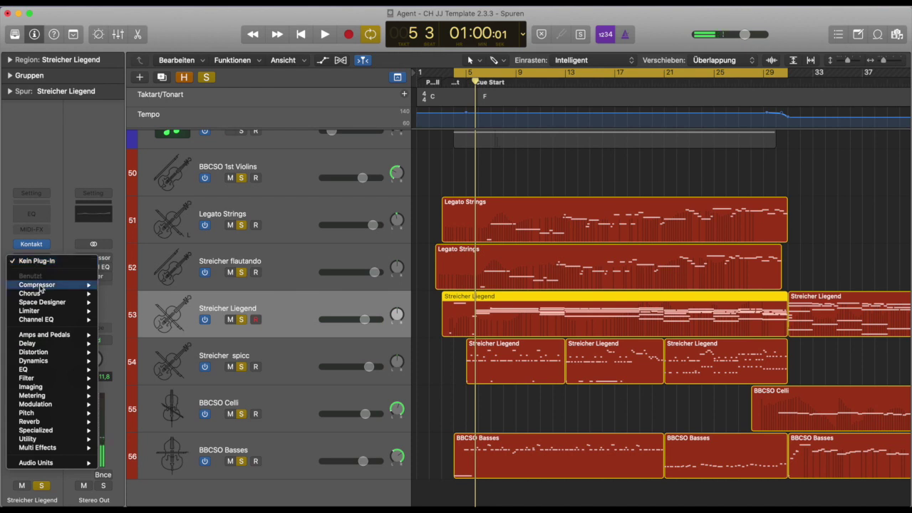
mouse_move(42, 287)
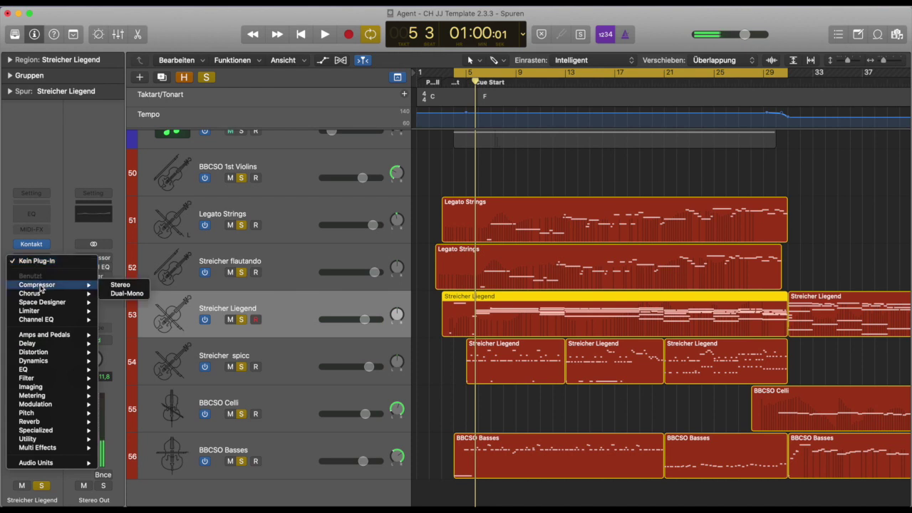
mouse_move(73, 408)
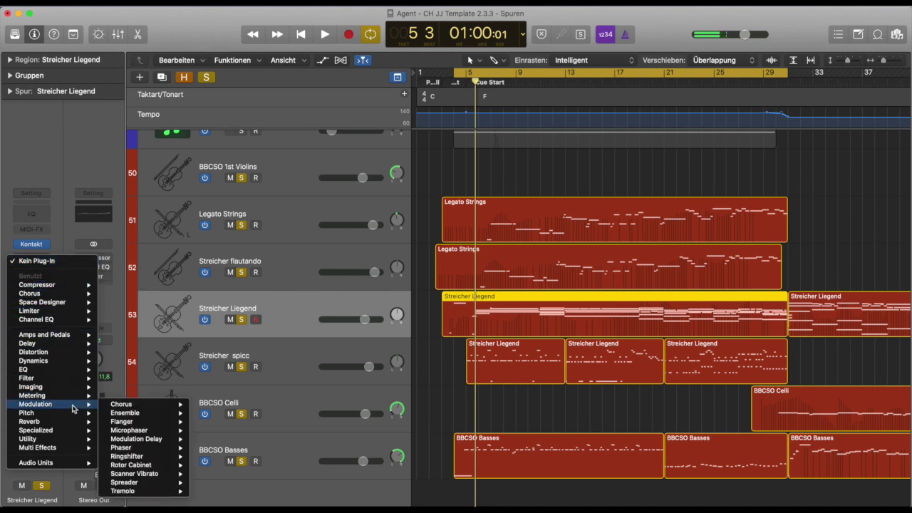
mouse_move(49, 362)
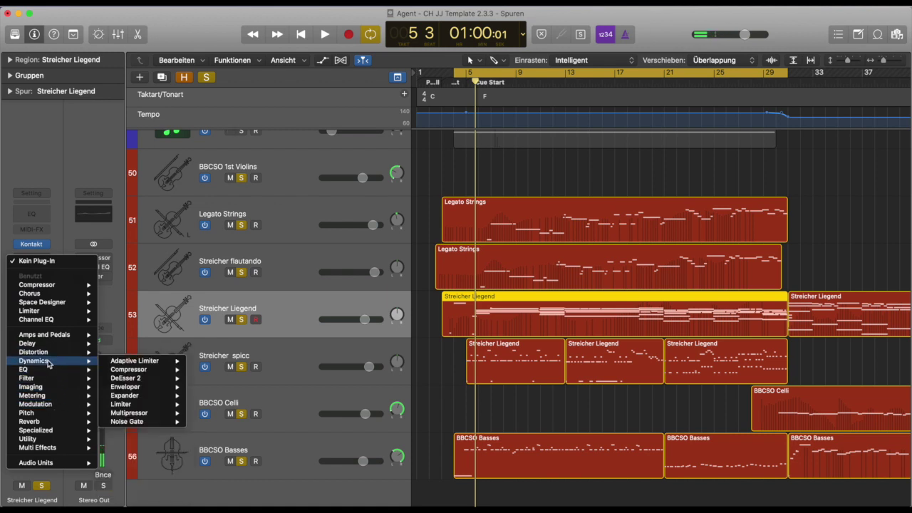
mouse_move(139, 374)
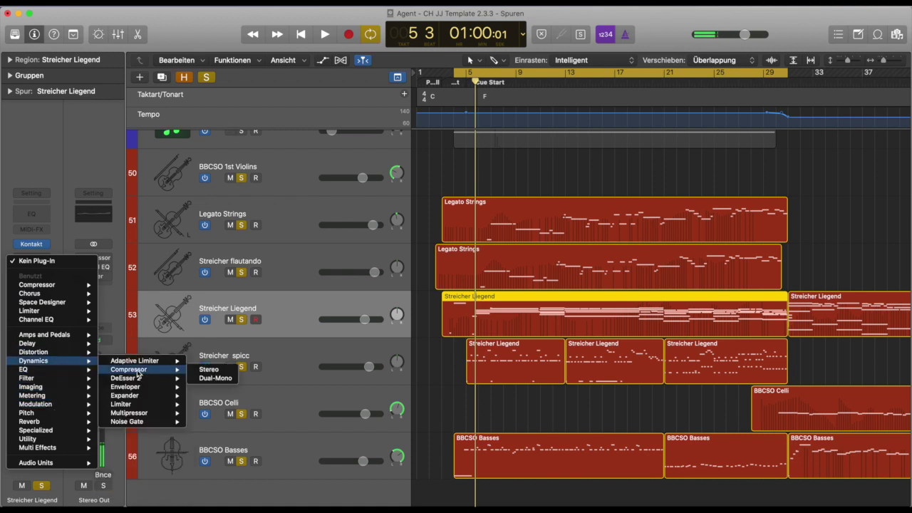
click(210, 369)
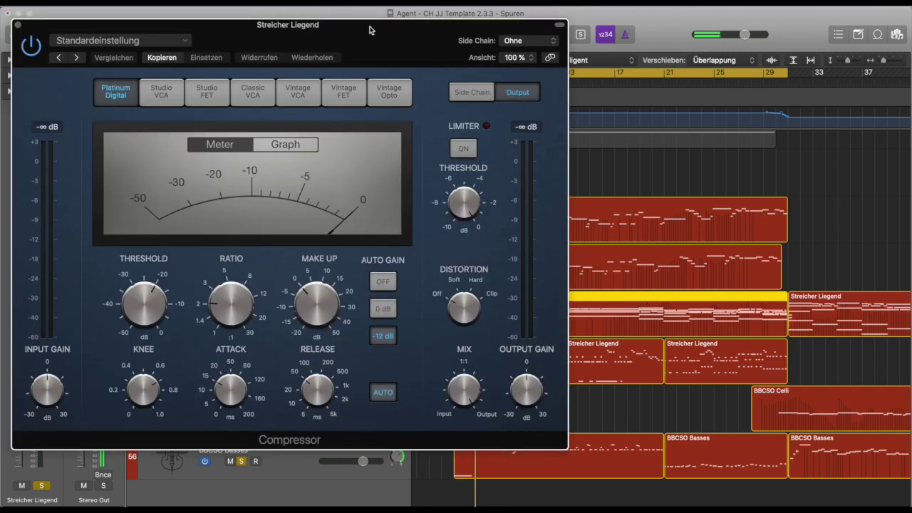
drag(369, 29, 613, 67)
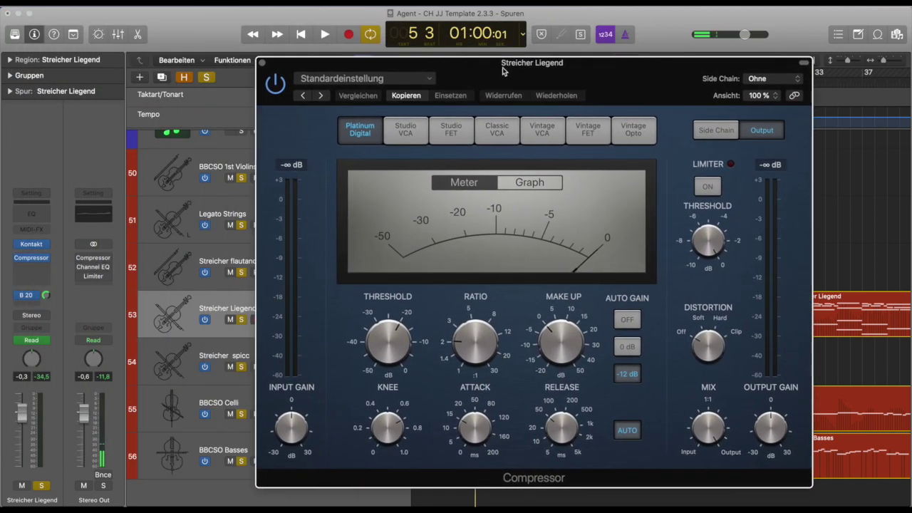
click(262, 64)
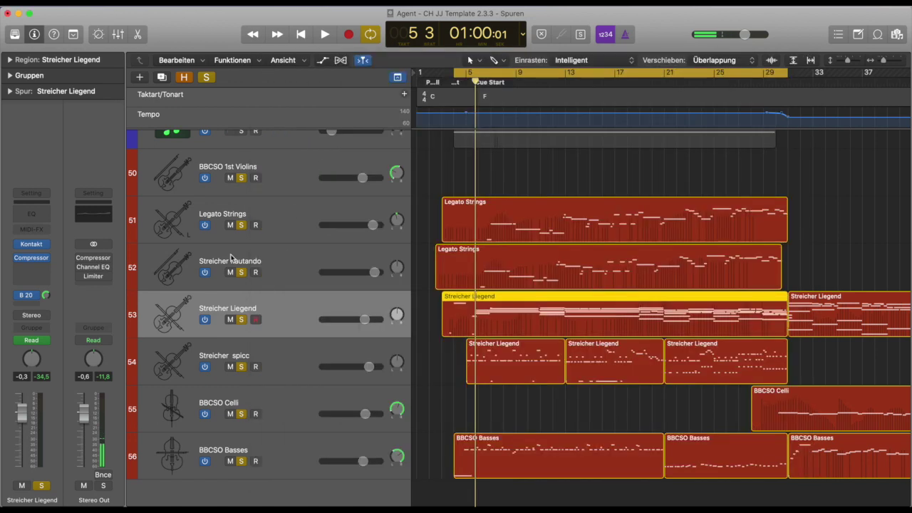
- Solo only the Streicher Liegend track, start playback and open its Compressor
alt+click(241, 319)
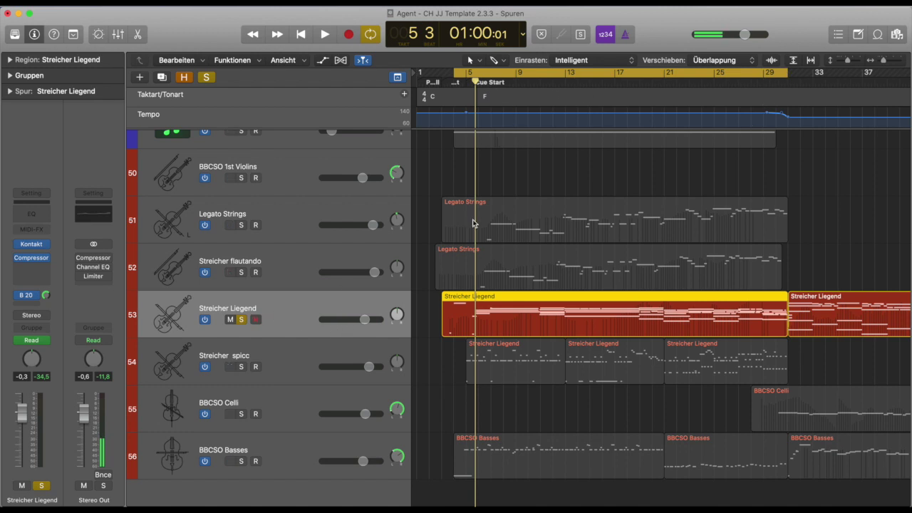
key(space)
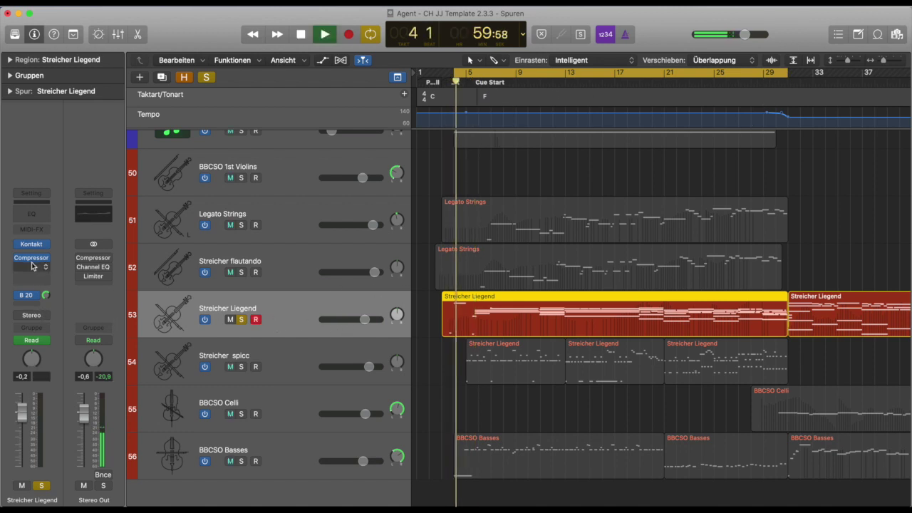
click(31, 258)
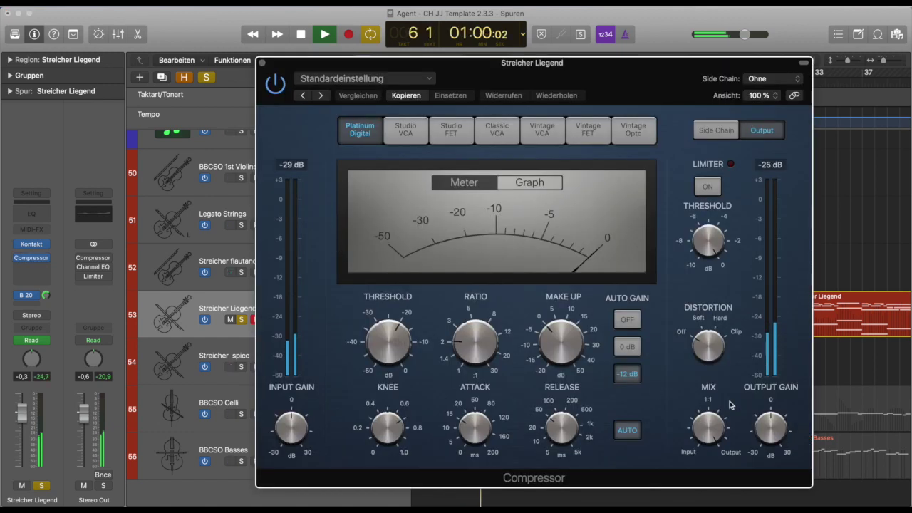
- Adjust the Compressor's input gain during playback, and bypass and re-enable the plug-in to compare the sound
drag(768, 417, 769, 416)
drag(295, 430, 283, 423)
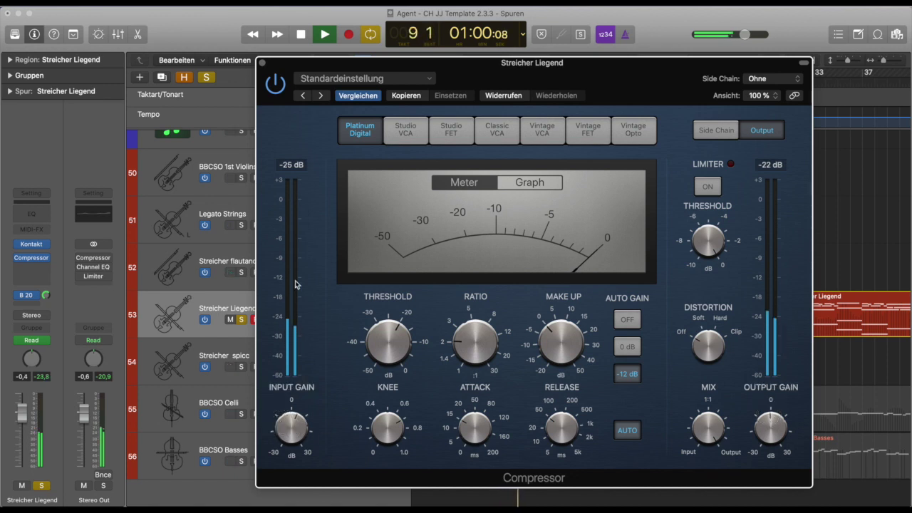
click(276, 84)
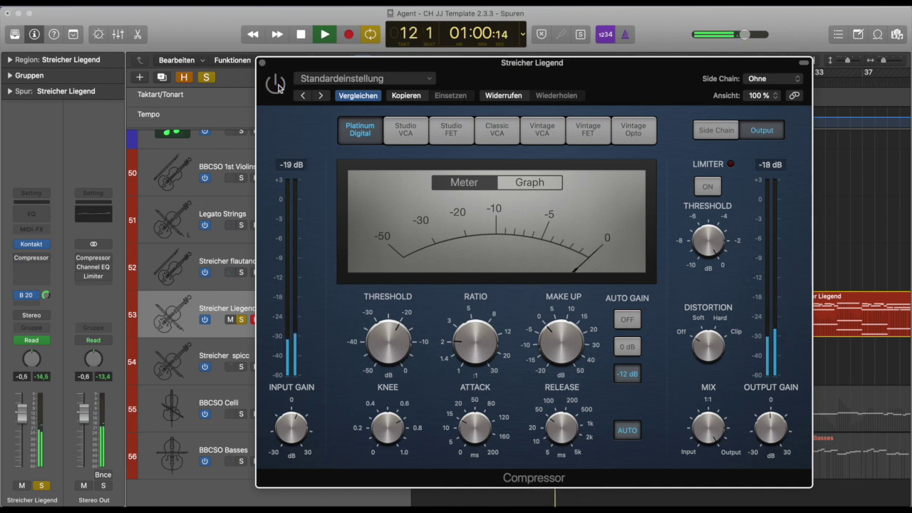
click(277, 84)
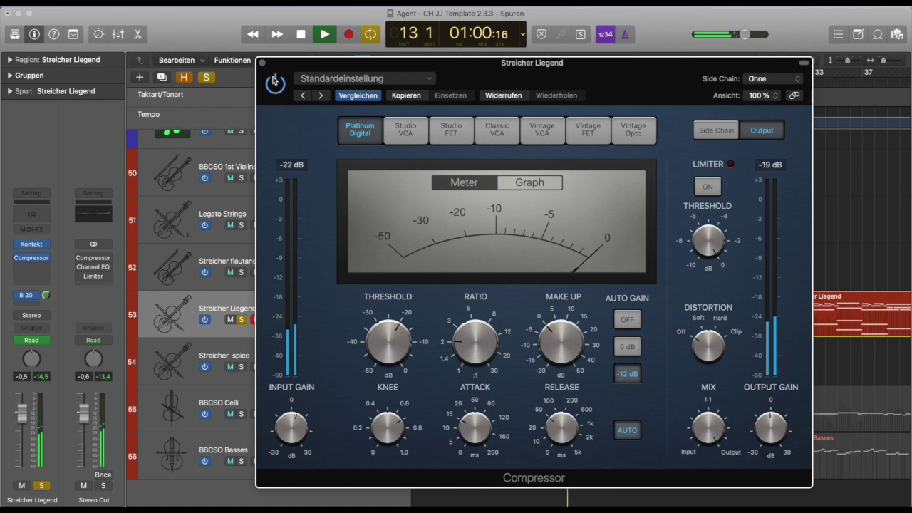
- Stop playback and examine the Compressor's output gain and input gain settings on the Streicher Liegend track
key(space)
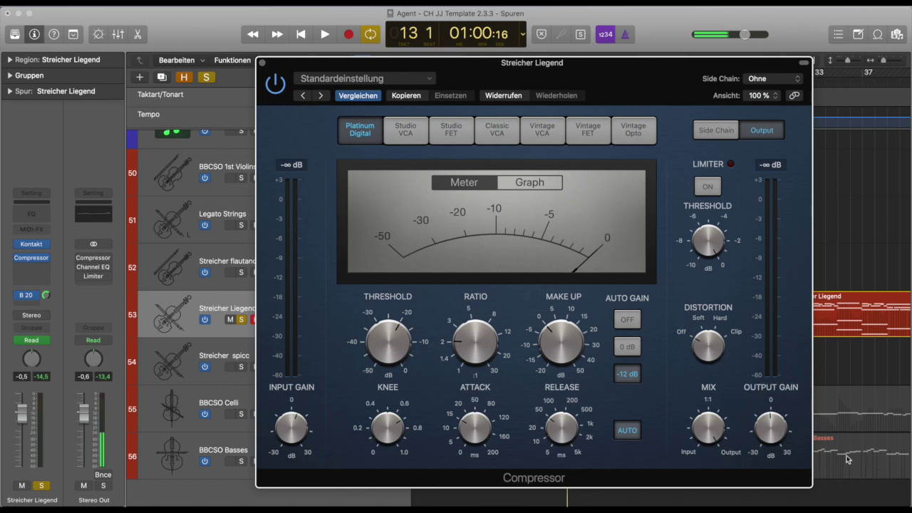
mouse_move(773, 421)
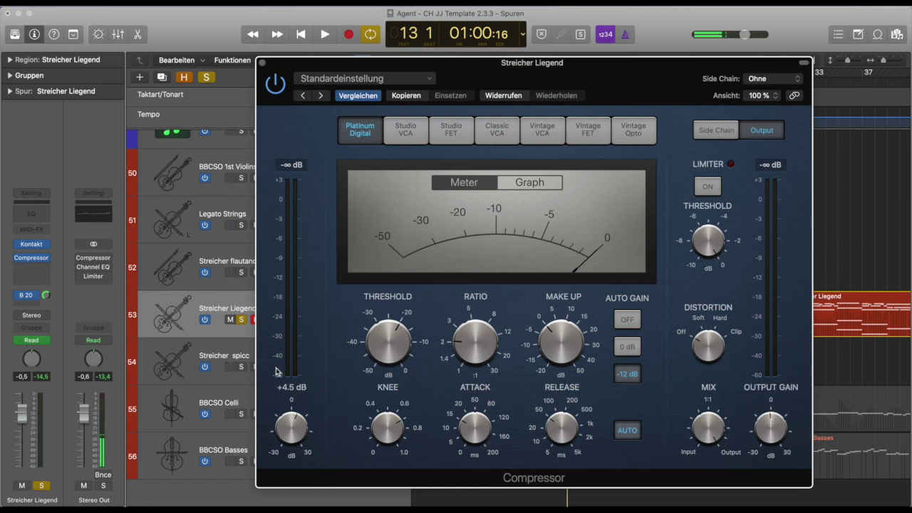
mouse_move(289, 438)
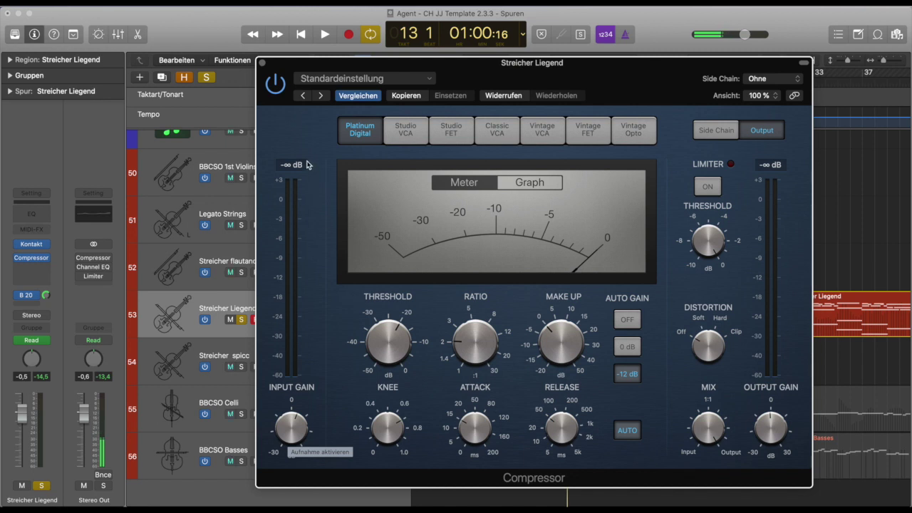
- Compare the soloed Streicher Liegend track with its Compressor bypassed and re-enabled during playback, ending with playback stopped and the plug-in window closed
key(space)
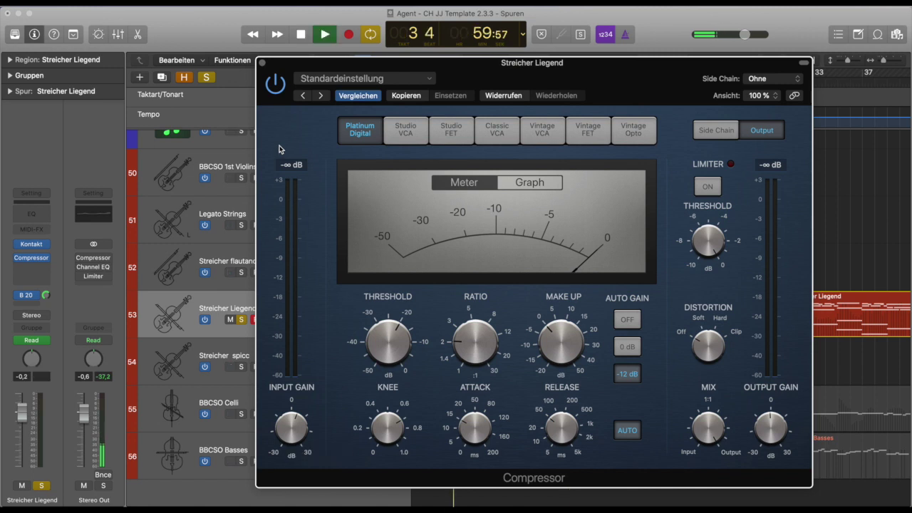
click(279, 93)
click(279, 93)
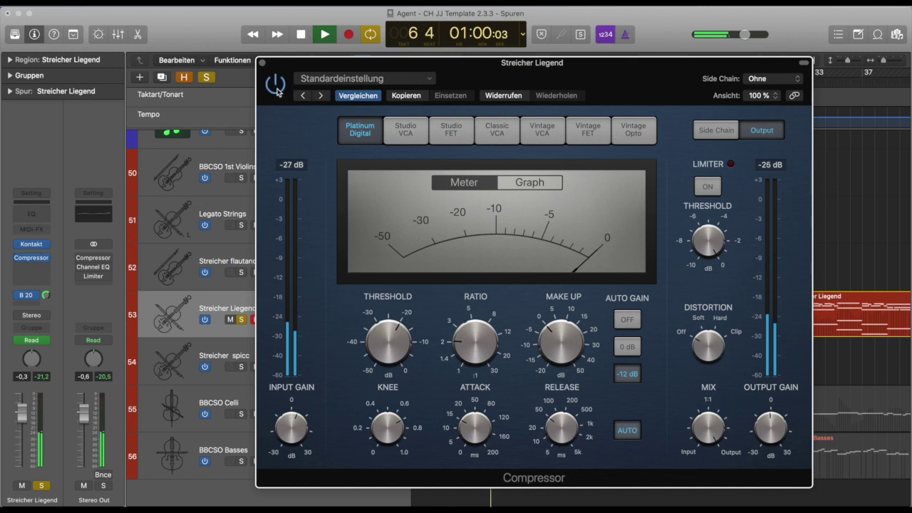
key(space)
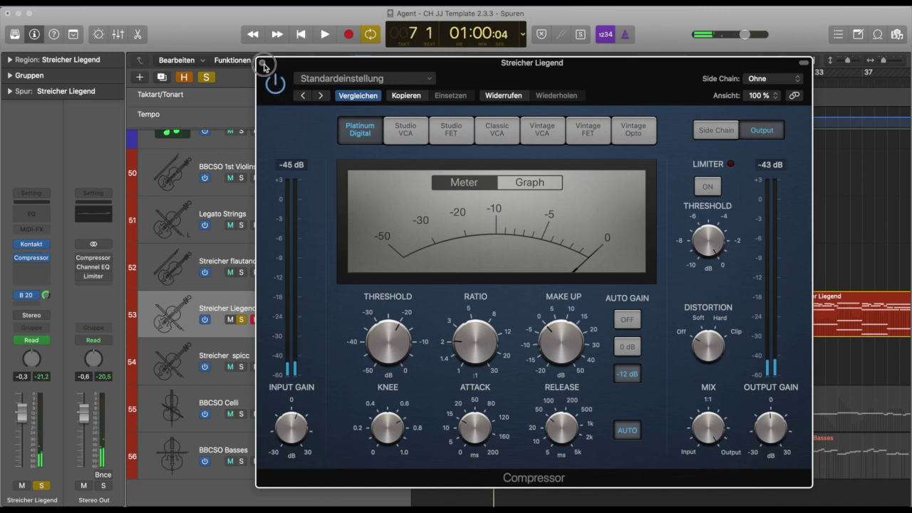
click(263, 64)
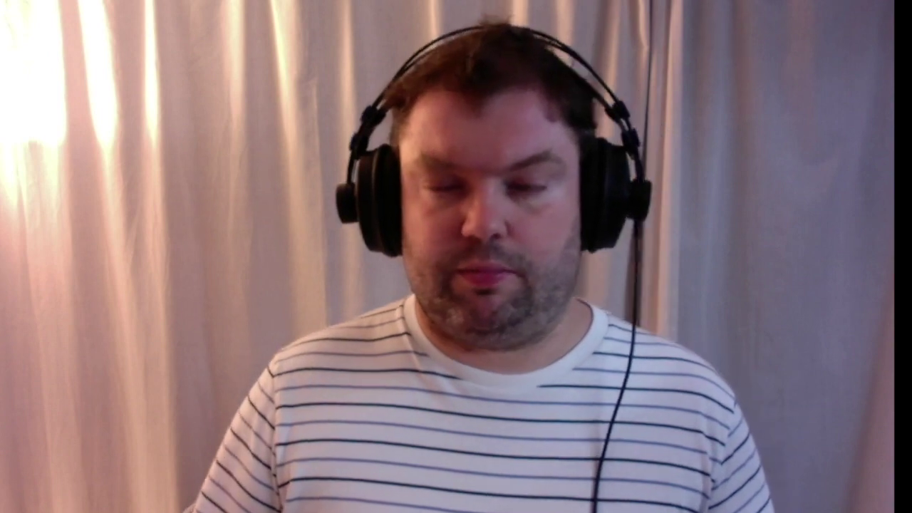